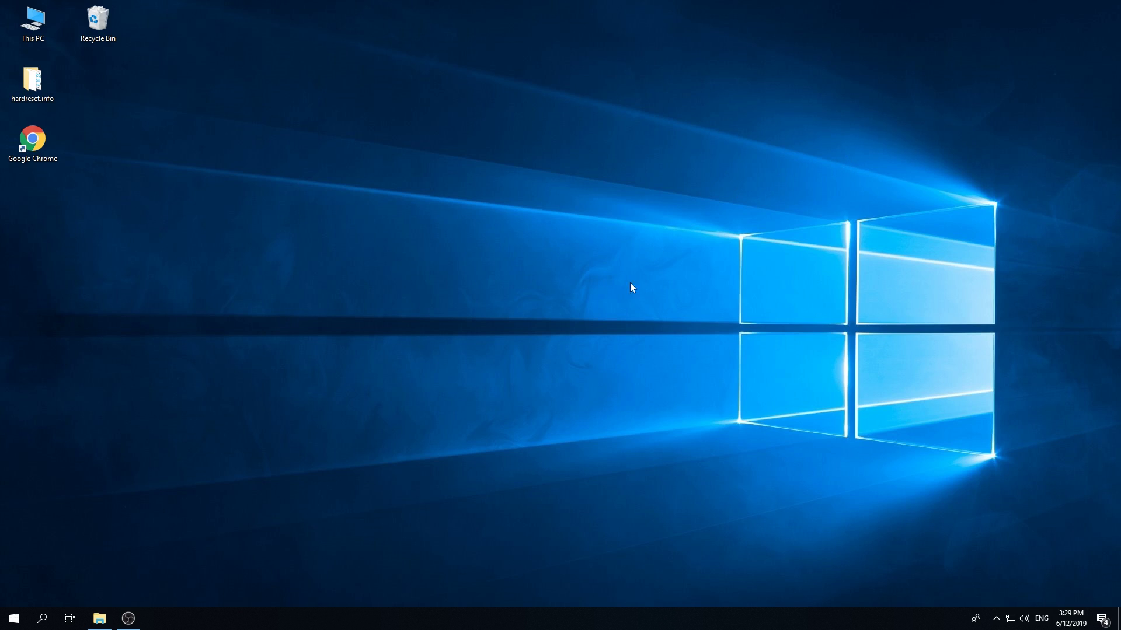
Start Google Chrome from its shortcut on the Windows desktop
click(32, 143)
Load the hardreset.info homepage by accepting the address-bar suggestion for 'hard'
double_click(37, 140)
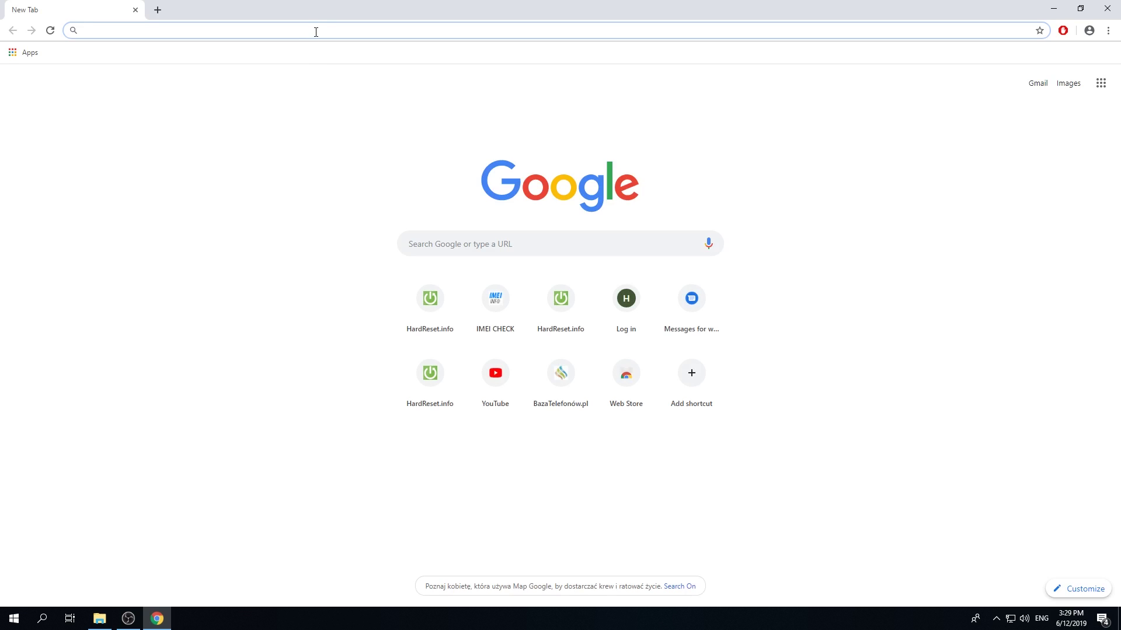
text(hardreset.info)
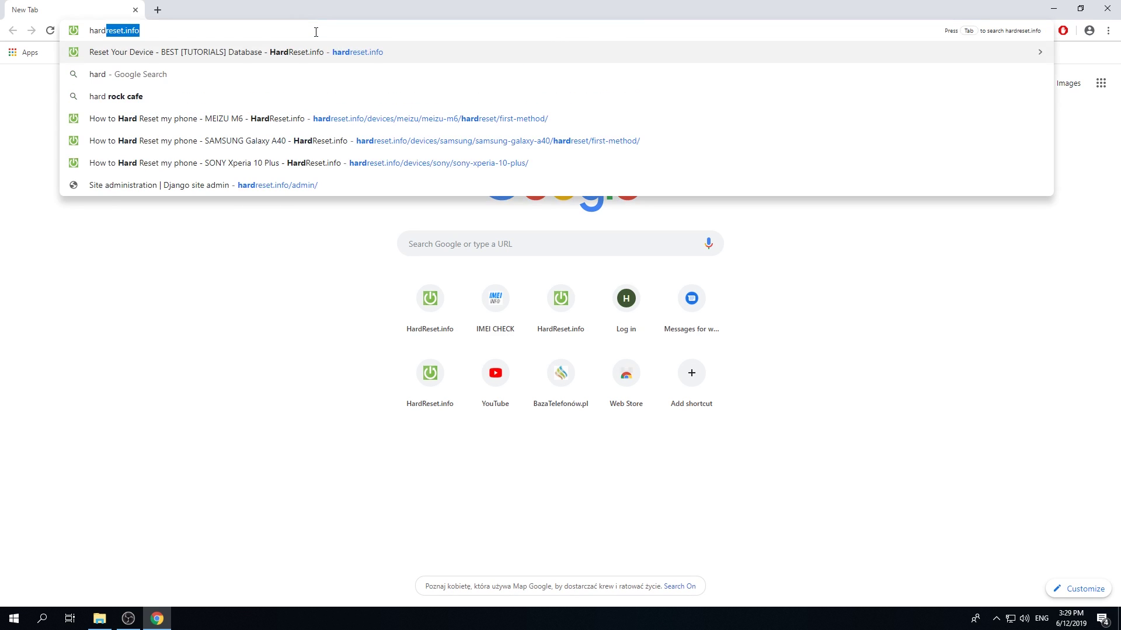
key(Return)
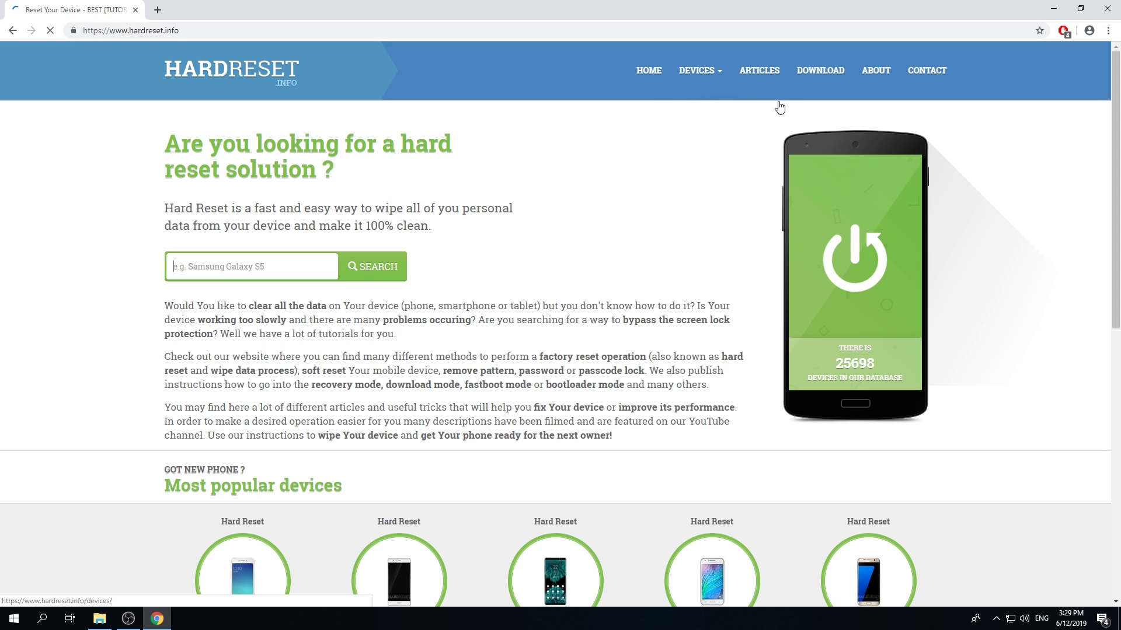
Open the site's Downloads page and go to the 29.71 MB Samsung Drivers download
click(822, 70)
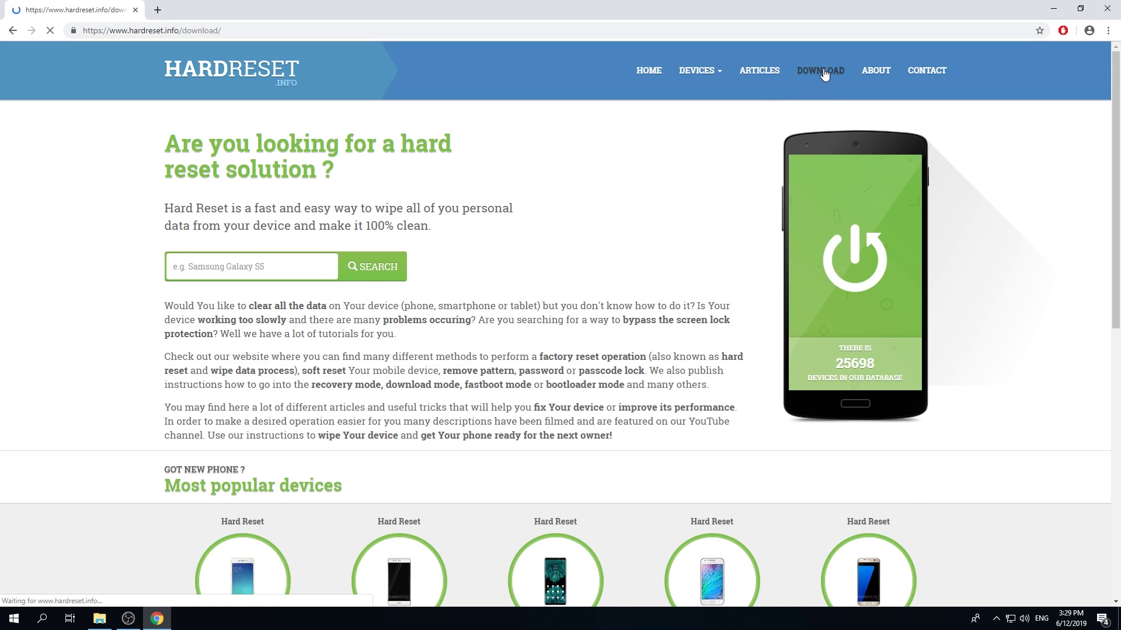
scroll(772, 219, down, 9)
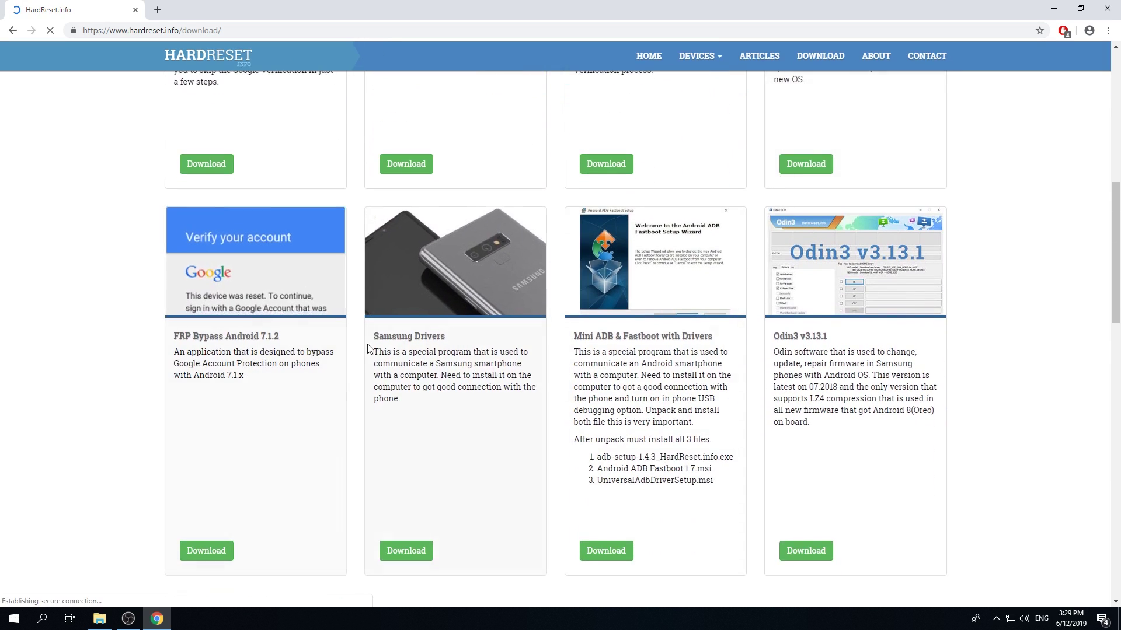
click(442, 354)
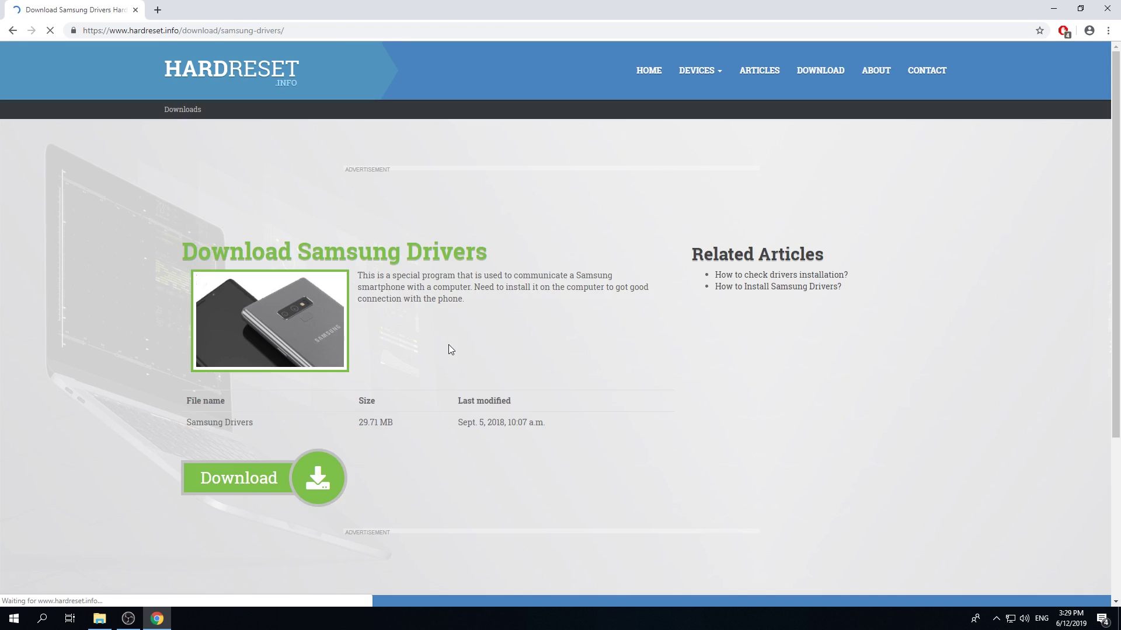
scroll(408, 350, down, 1)
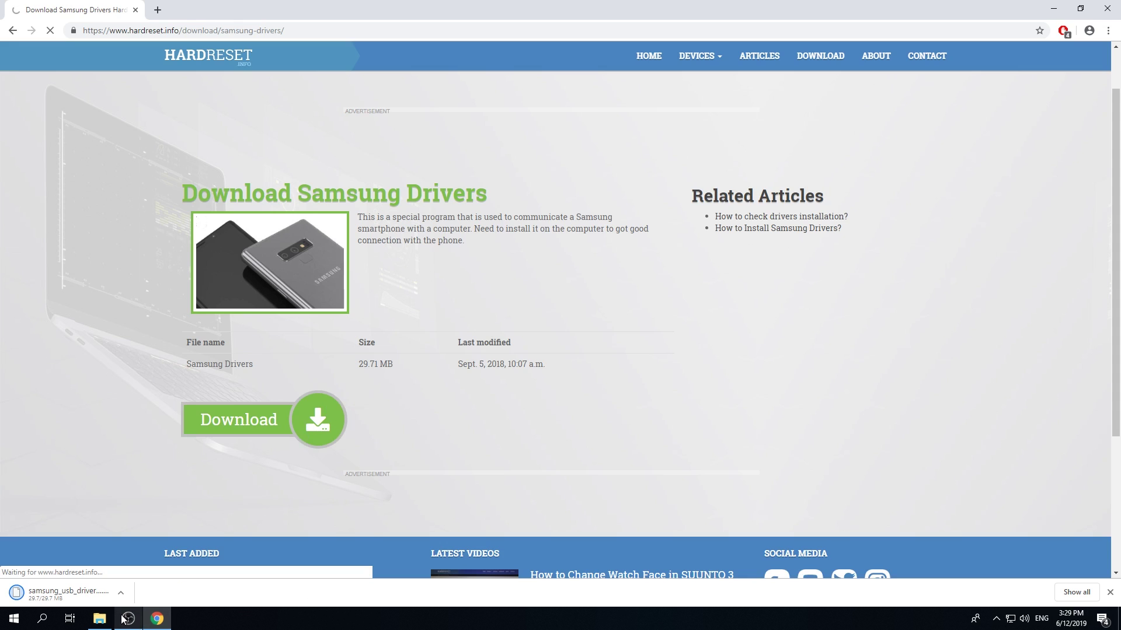
Search 'downloads' in the Start menu and open the Downloads folder result
click(17, 616)
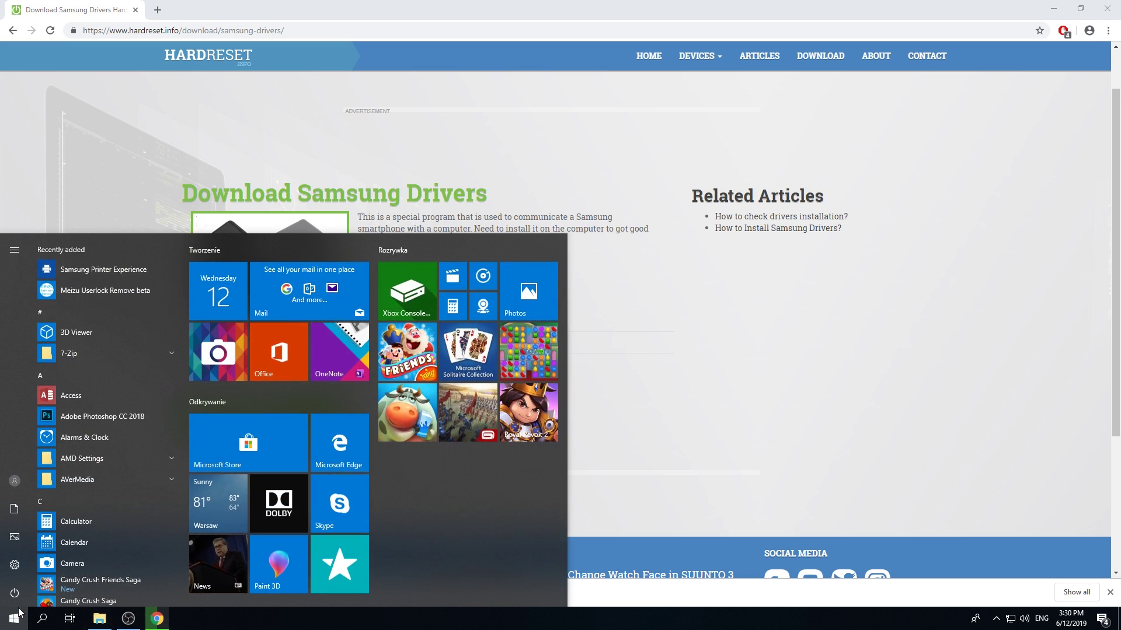
text(doqn)
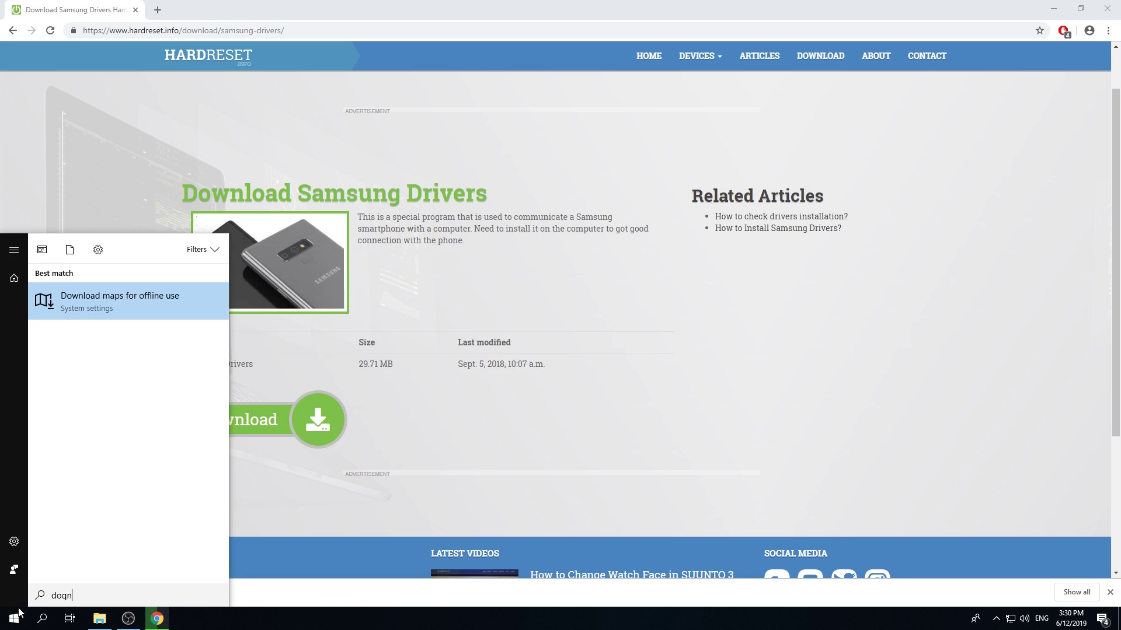
text(loa)
key(BackSpace)
key(BackSpace)
key(BackSpace)
key(BackSpace)
key(BackSpace)
text(wnloa)
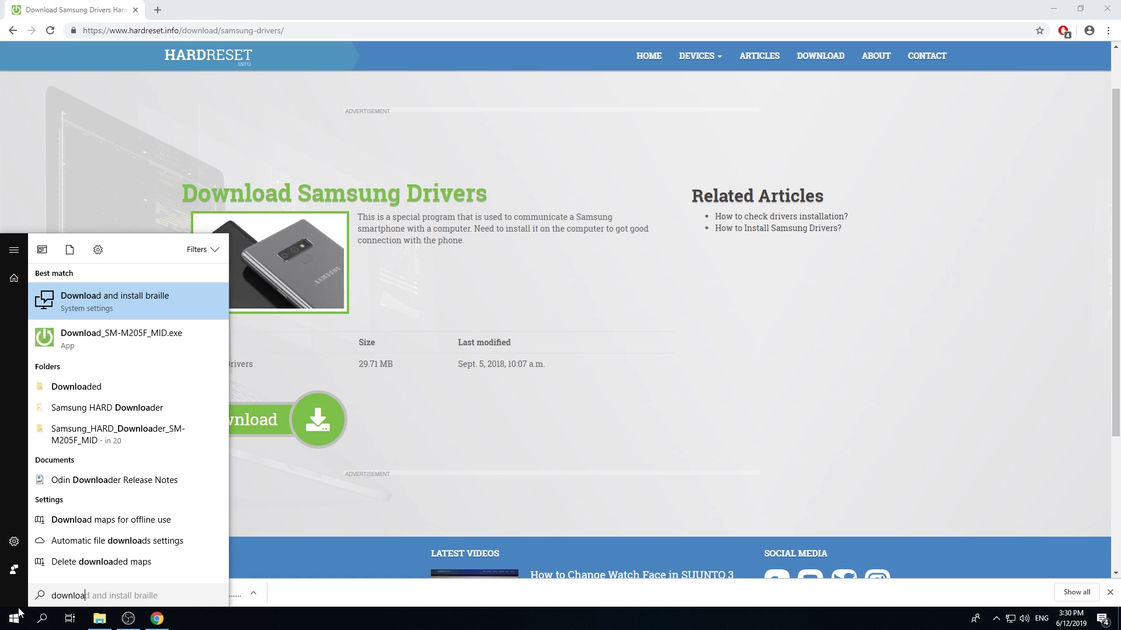
text(ds)
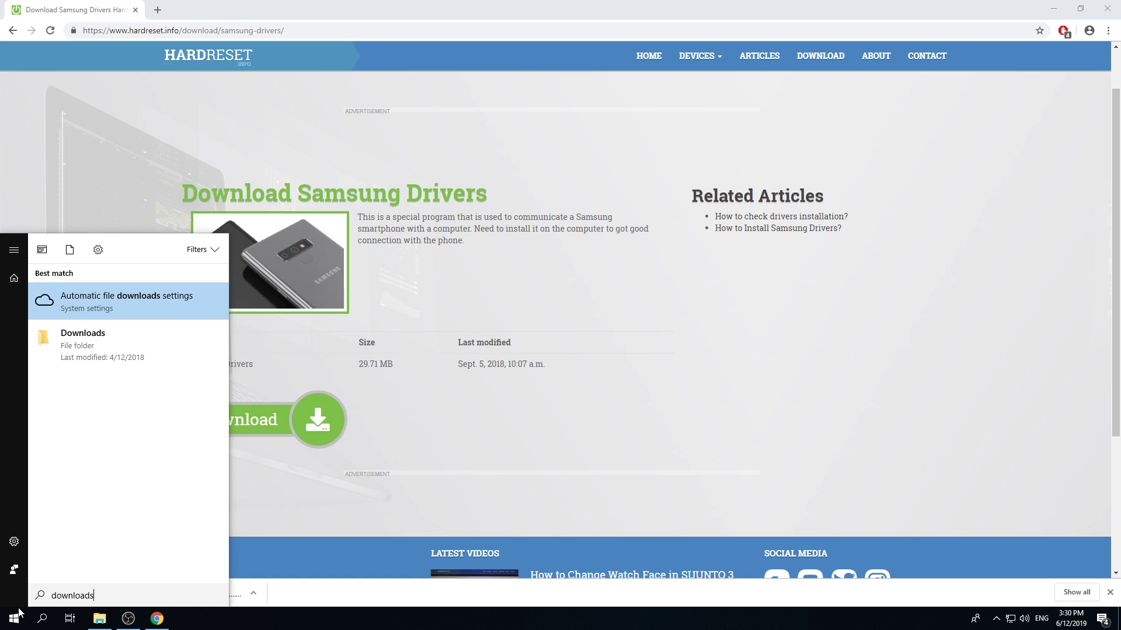
key(Down)
key(Return)
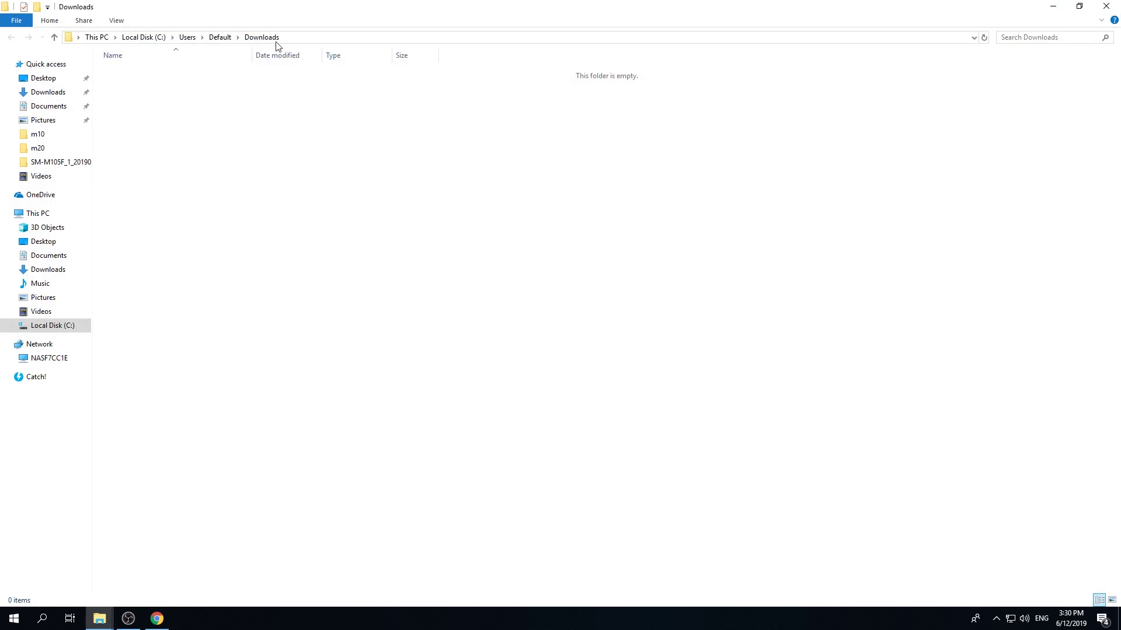
Unpack the samsung_usb_driver_1.5.65.0 (1) archive into Downloads with 7-Zip Extract Here
click(59, 92)
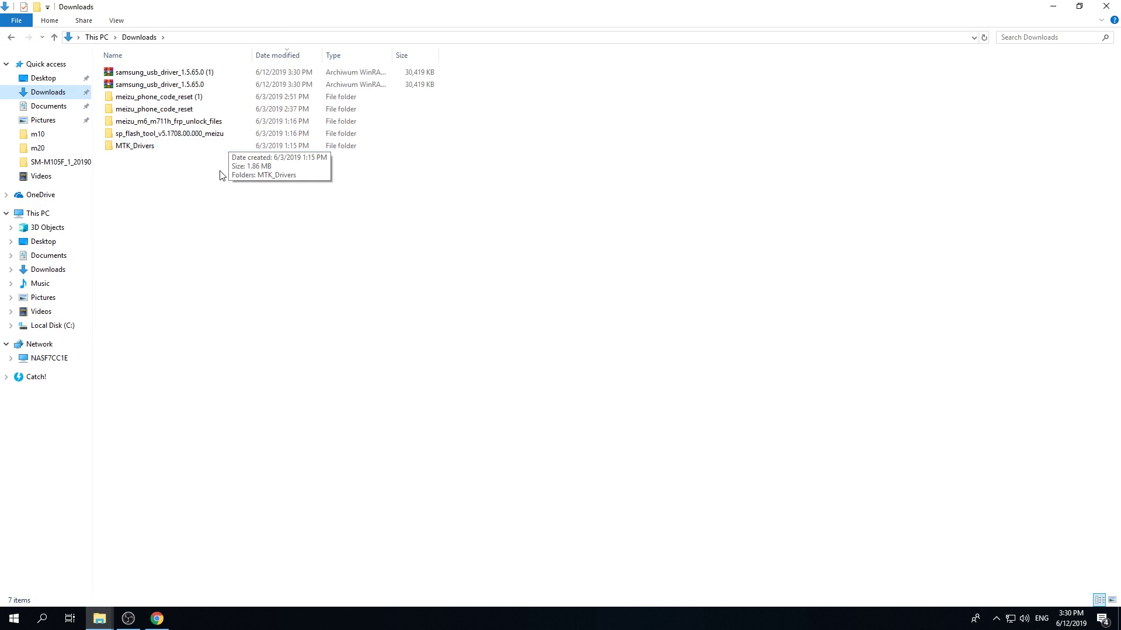
right_click(166, 74)
mouse_move(224, 98)
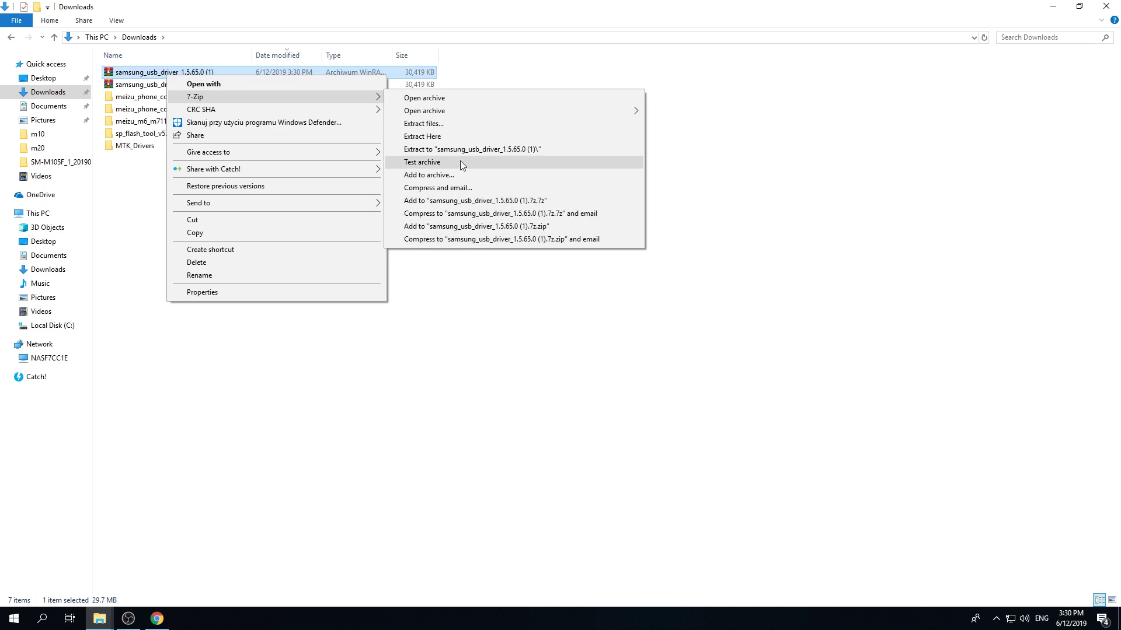
click(450, 135)
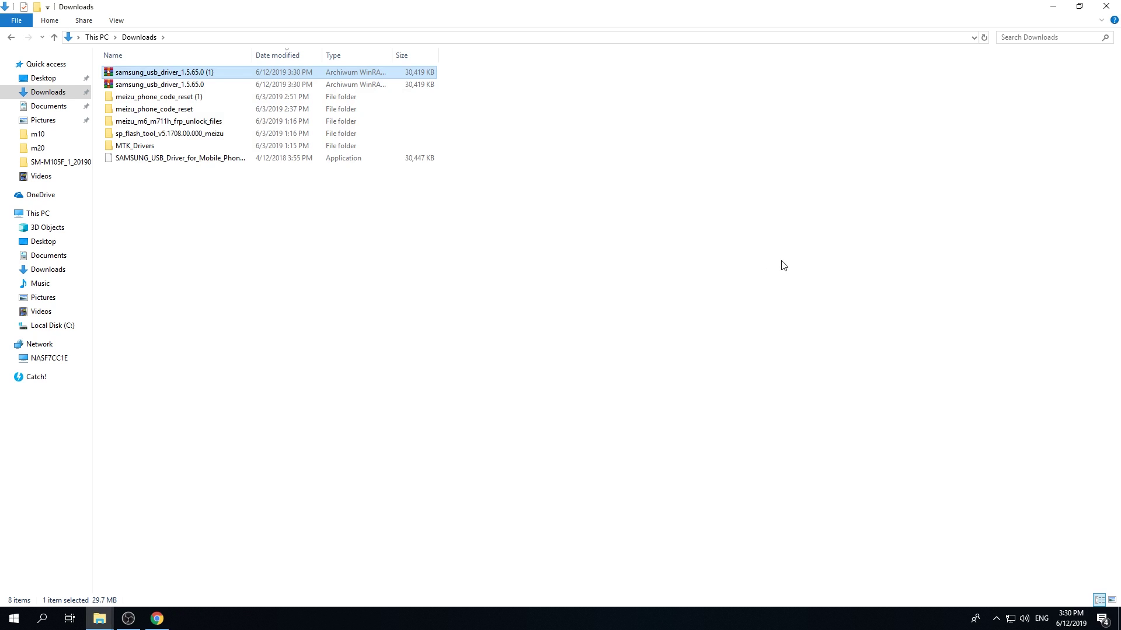
Run the extracted SAMSUNG_USB_Driver installer and confirm reinstalling over the existing version
click(199, 162)
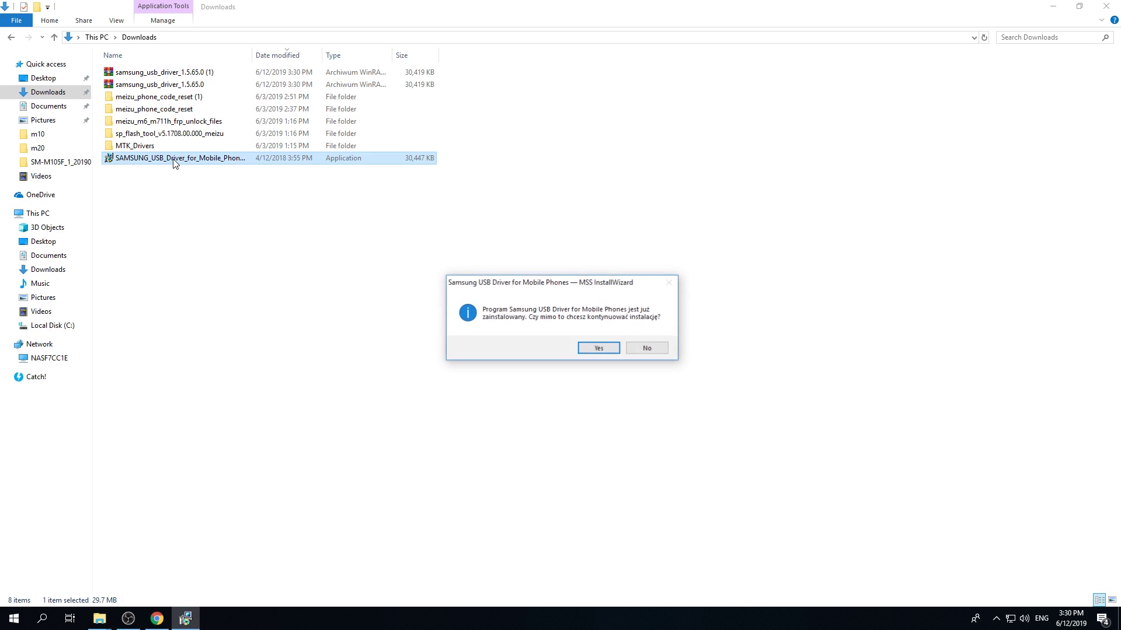
click(597, 349)
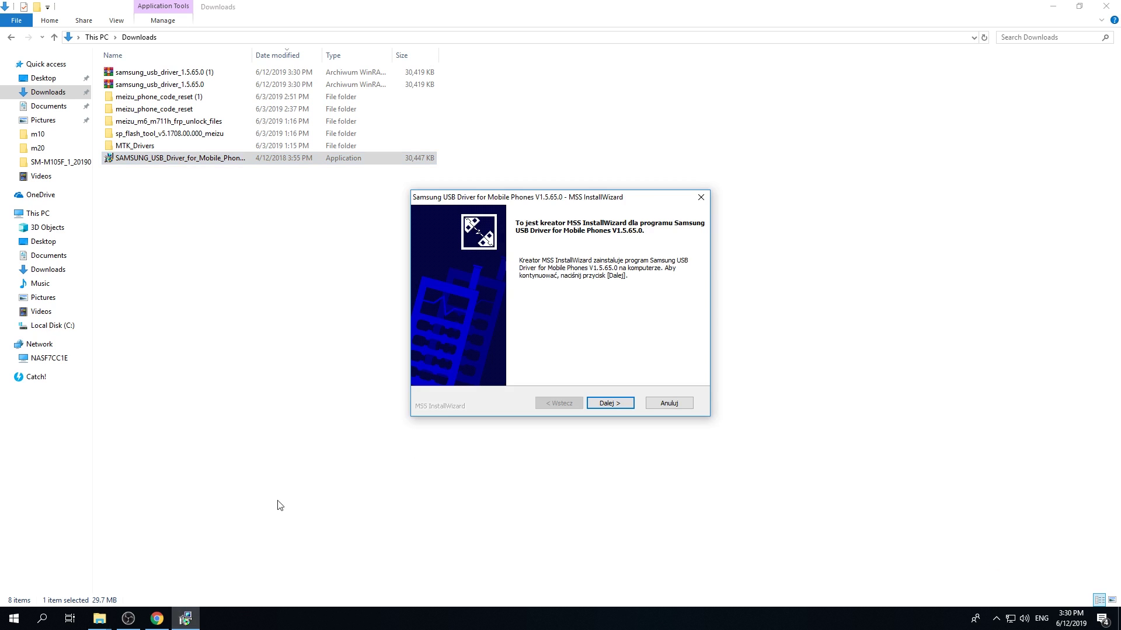
Past the welcome page, choose UK English and United Kingdom, then continue
click(607, 406)
click(460, 277)
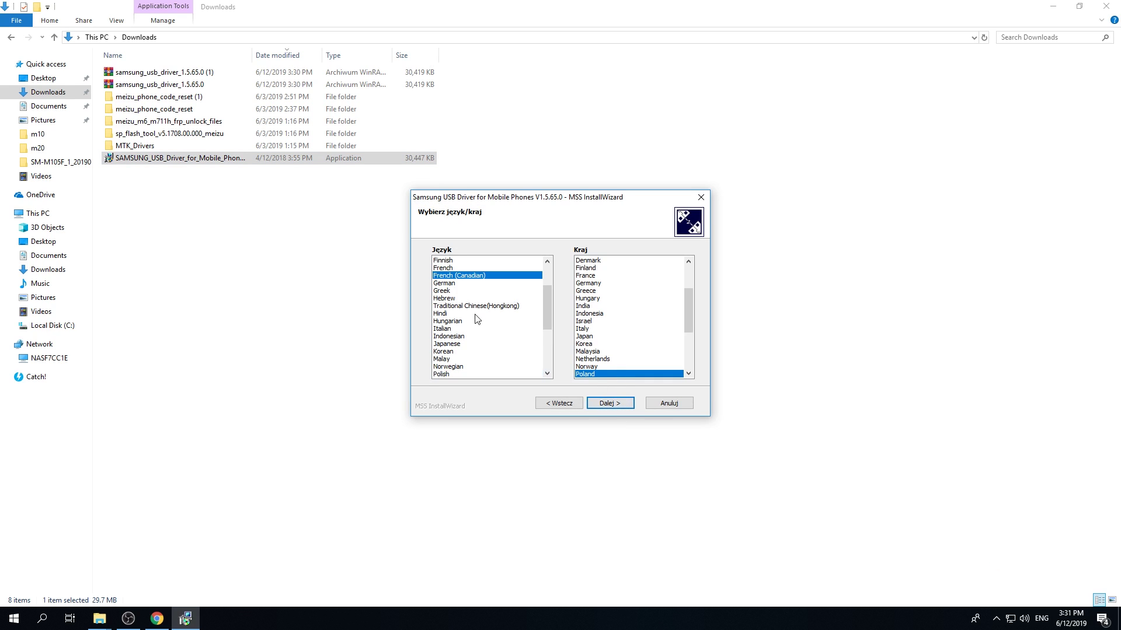
scroll(483, 323, down, 3)
scroll(554, 333, down, 3)
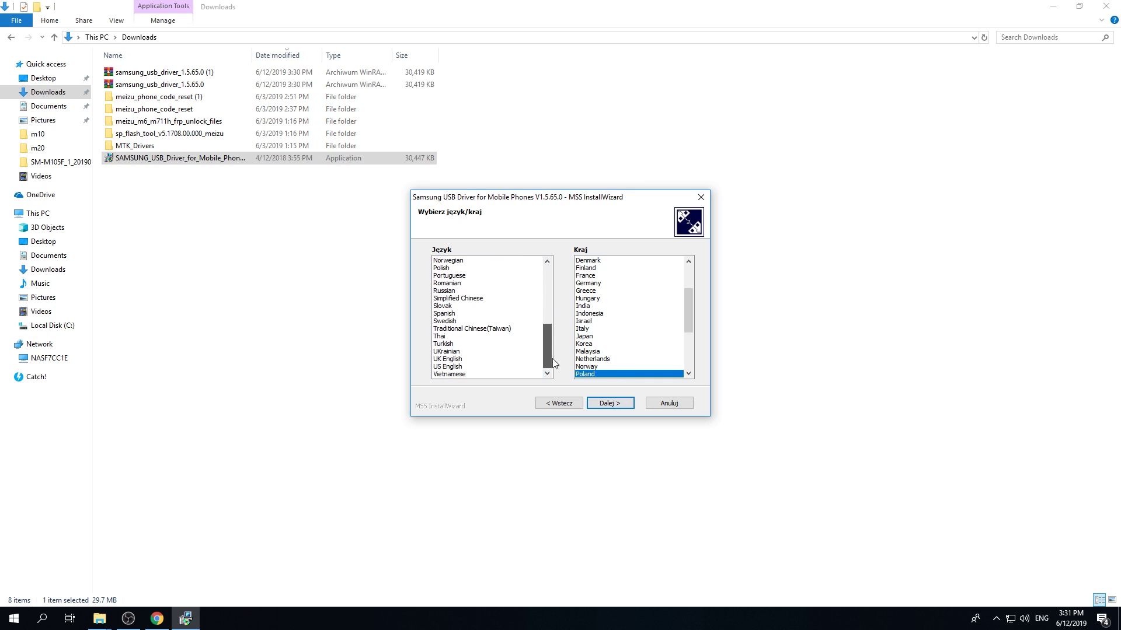
click(465, 361)
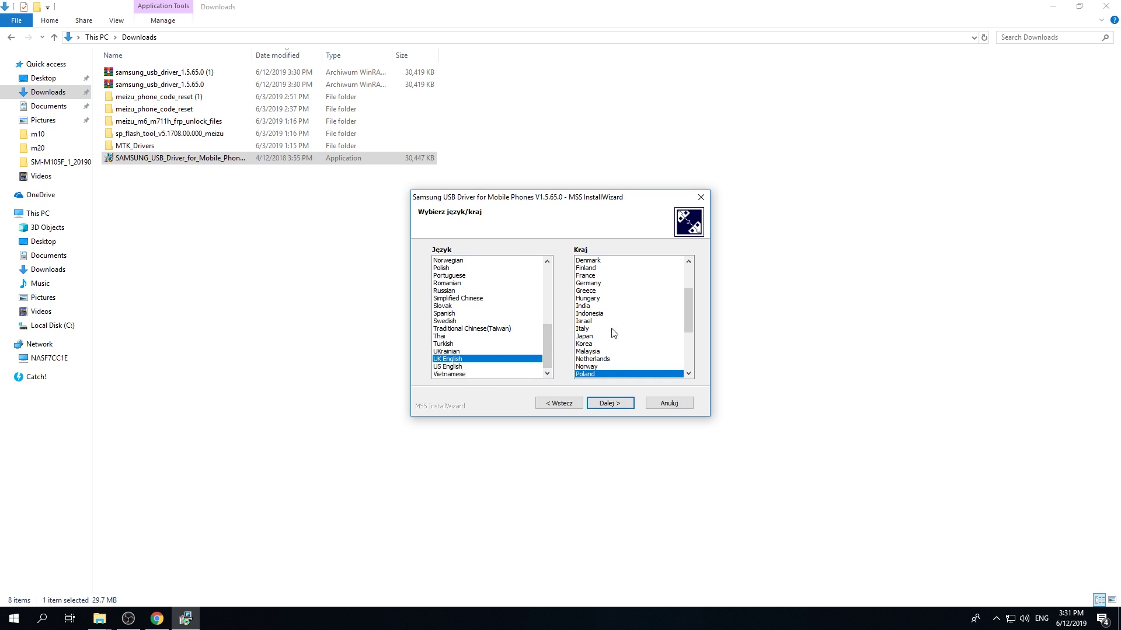
click(606, 291)
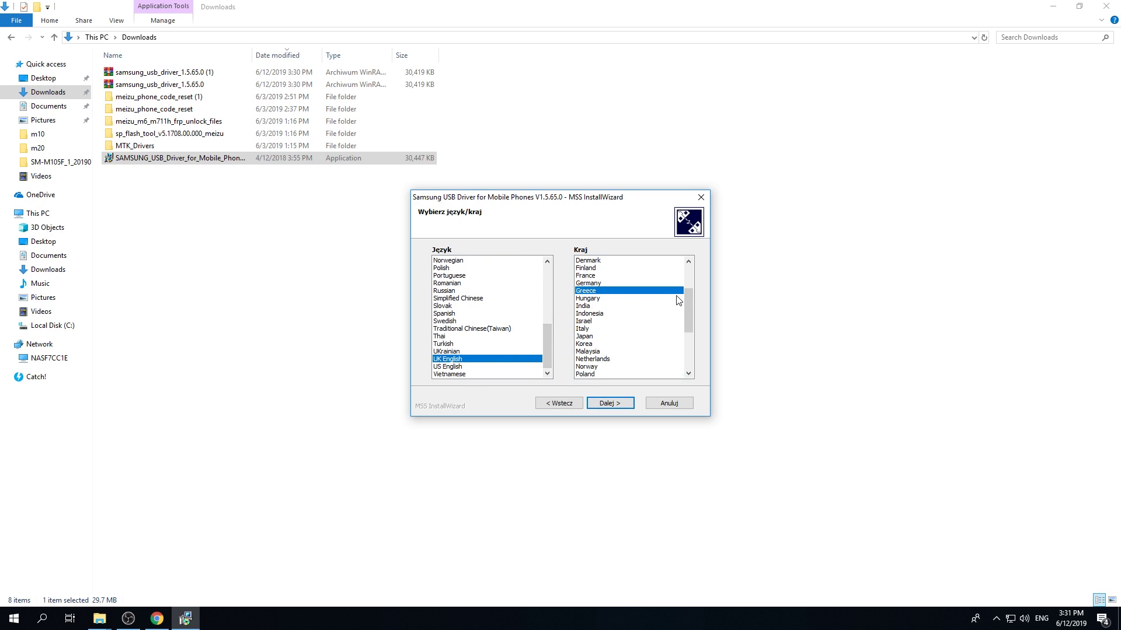
drag(689, 302, 691, 271)
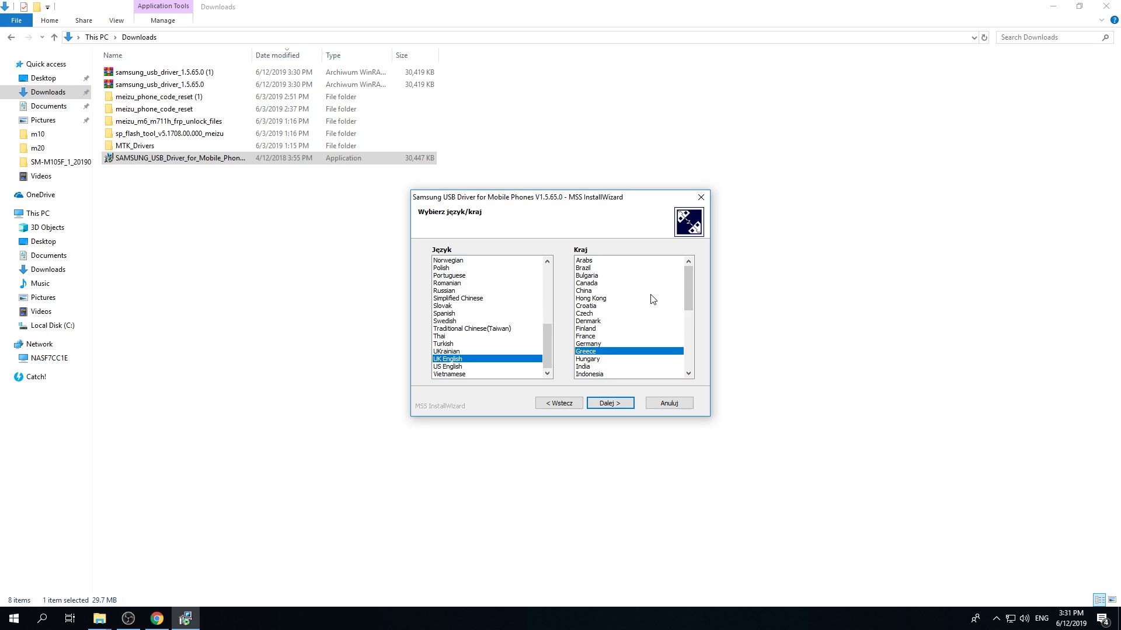
scroll(651, 297, down, 2)
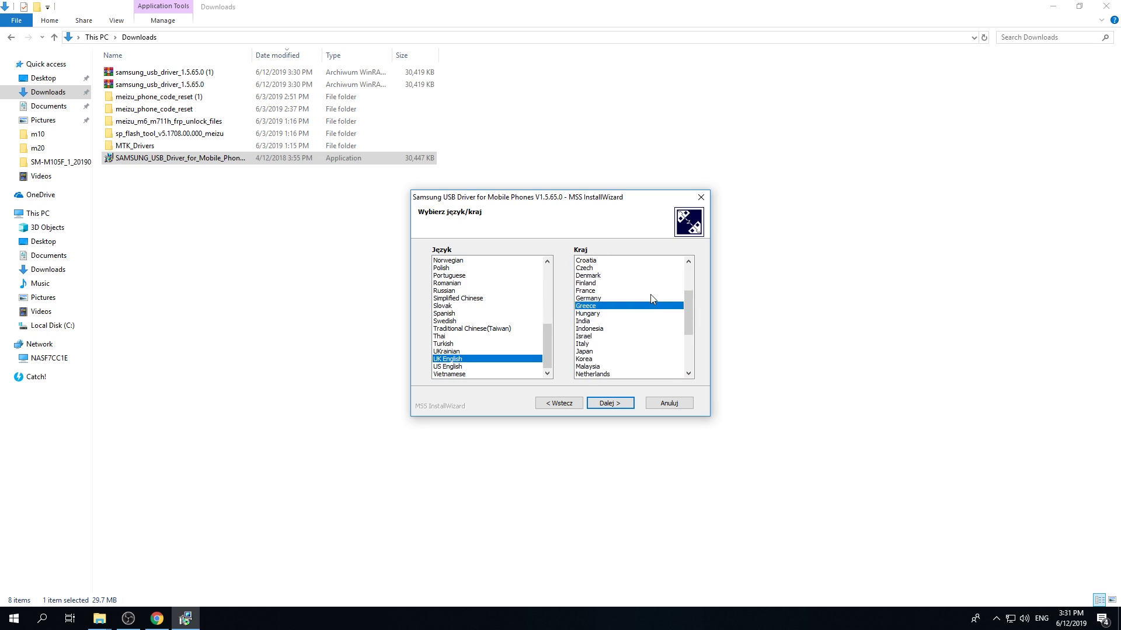
scroll(651, 295, down, 5)
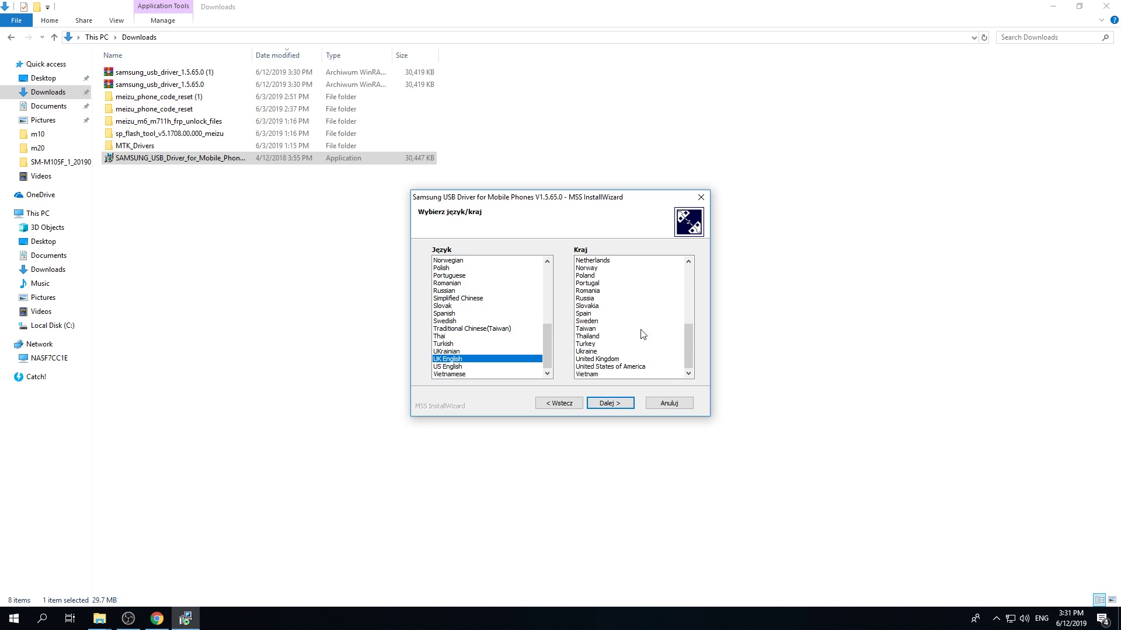
click(607, 359)
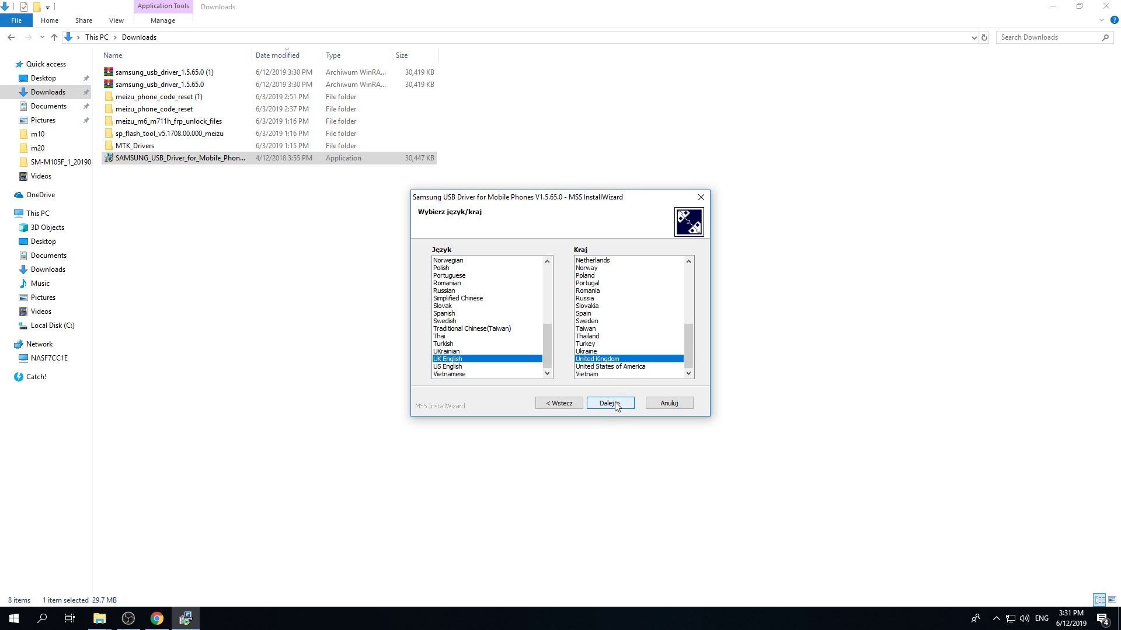
click(609, 402)
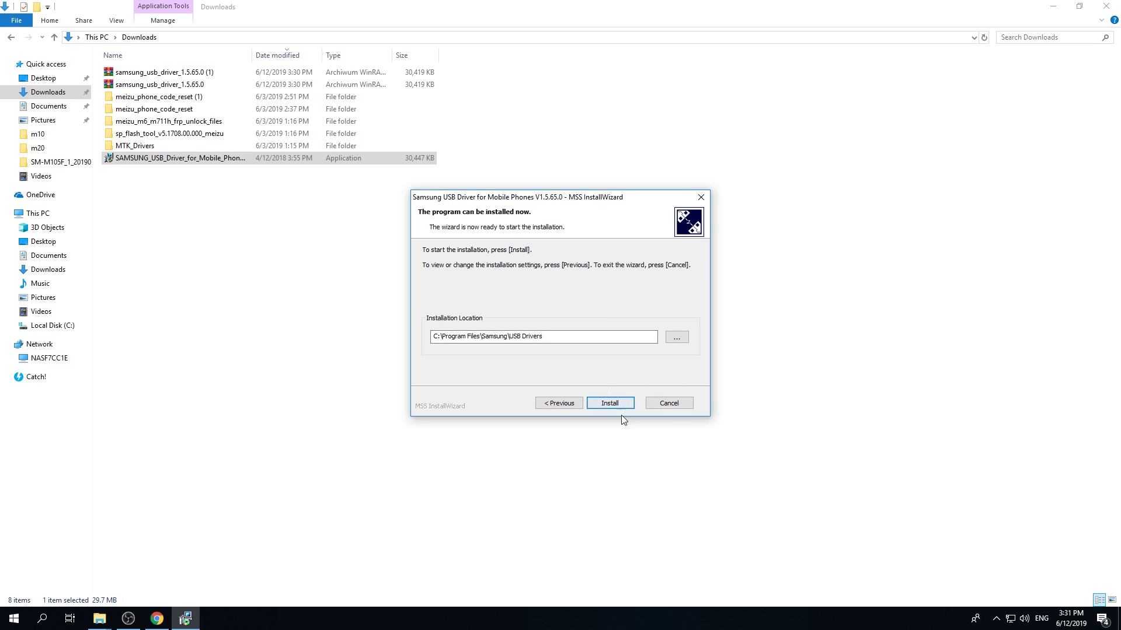
Set the installation location to the Desktop and start the driver installation
click(677, 338)
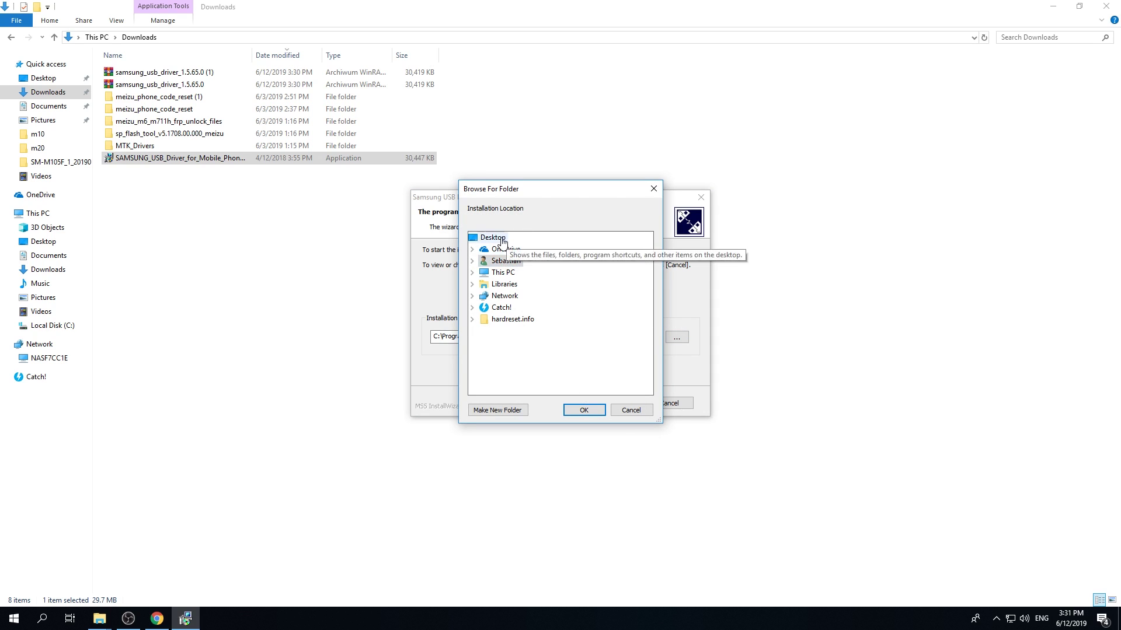
click(582, 409)
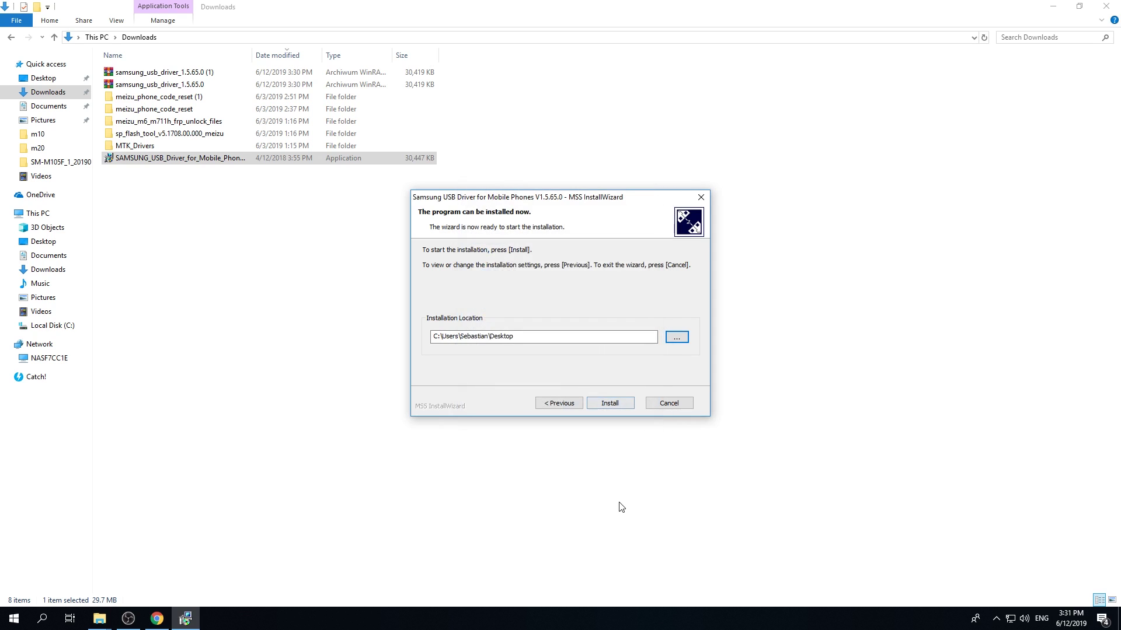
click(610, 404)
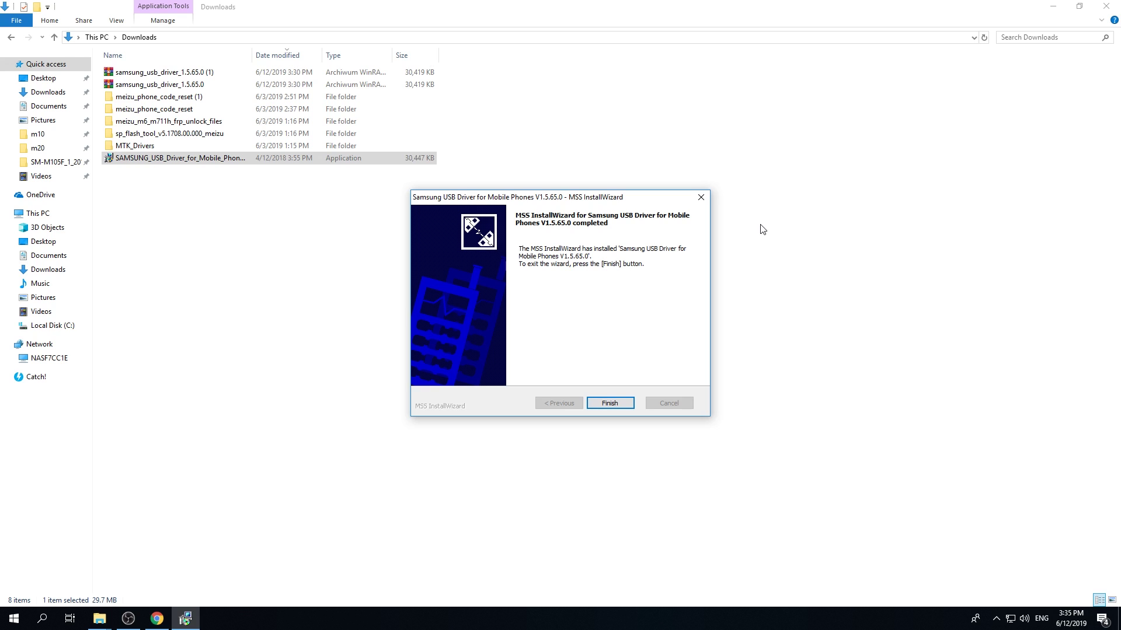
Close the wizard with Finish once Samsung USB Driver V1.5.65.0 has installed
click(622, 407)
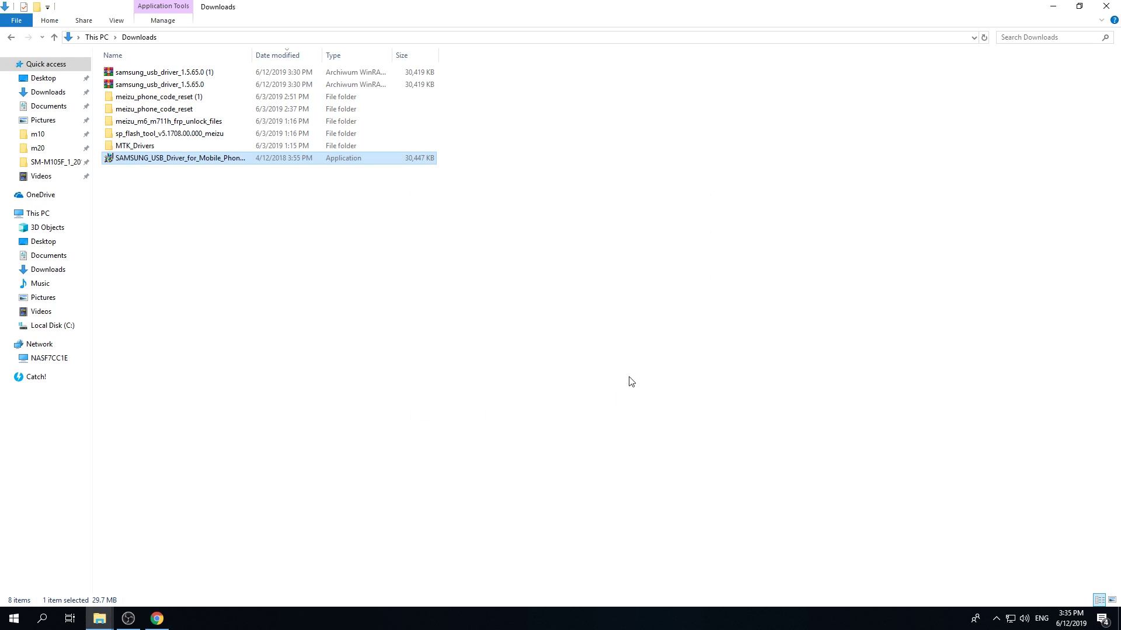
Minimise File Explorer and Chrome to reveal the Samsung driver files on the desktop
click(1053, 6)
click(1053, 7)
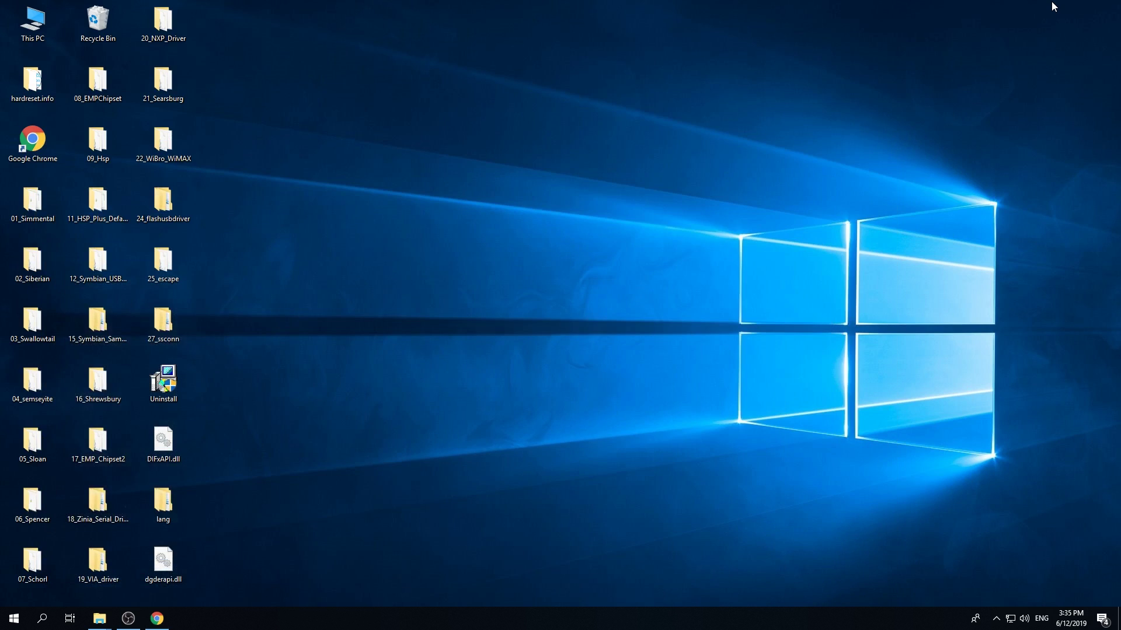